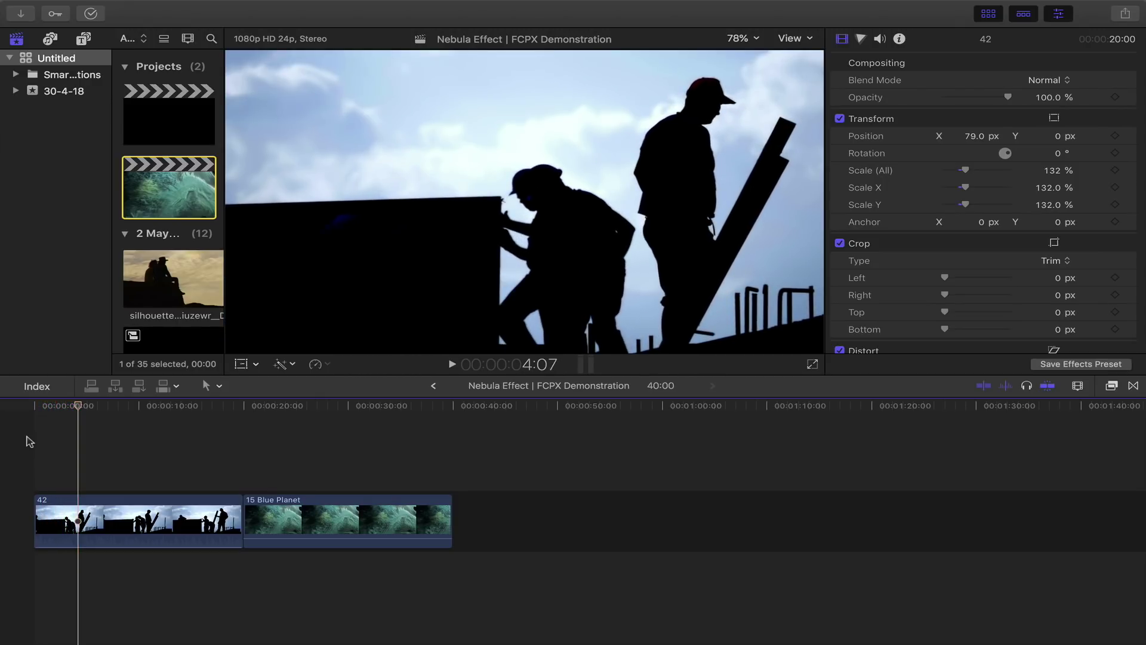
- Preview playback from the edit point, then scroll the RocketStock Nebula page down to the comments
{"action": "key", "text": "Down"}
{"action": "key", "text": "l"}
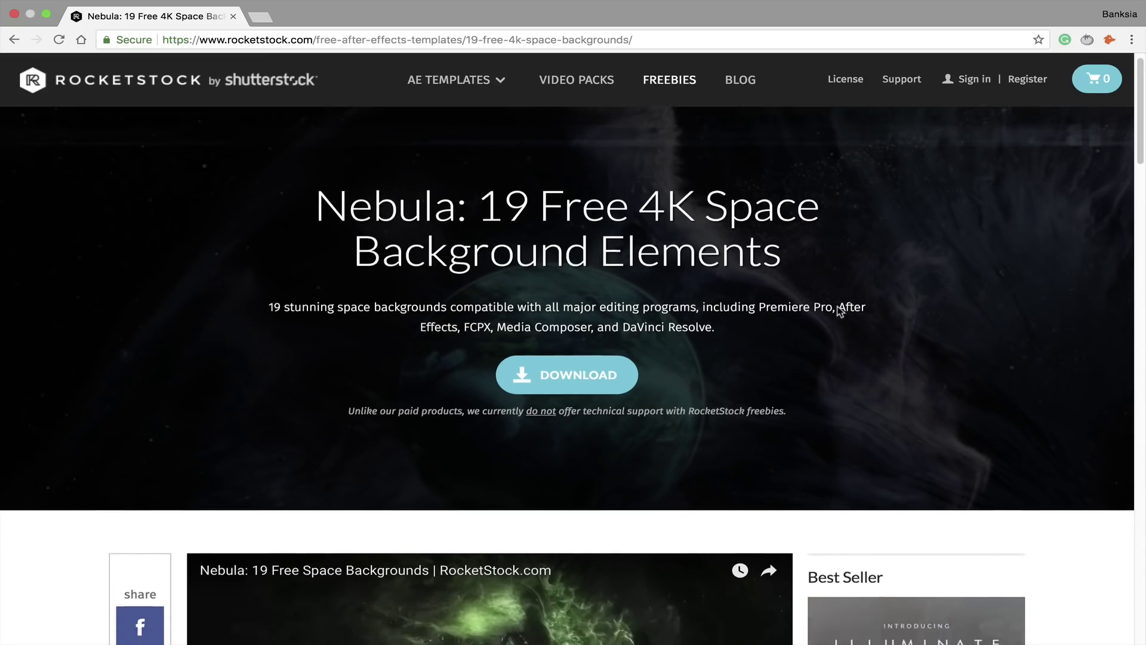
{"action": "scroll", "coordinate": [836, 306], "scroll_direction": "down", "scroll_amount": 5}
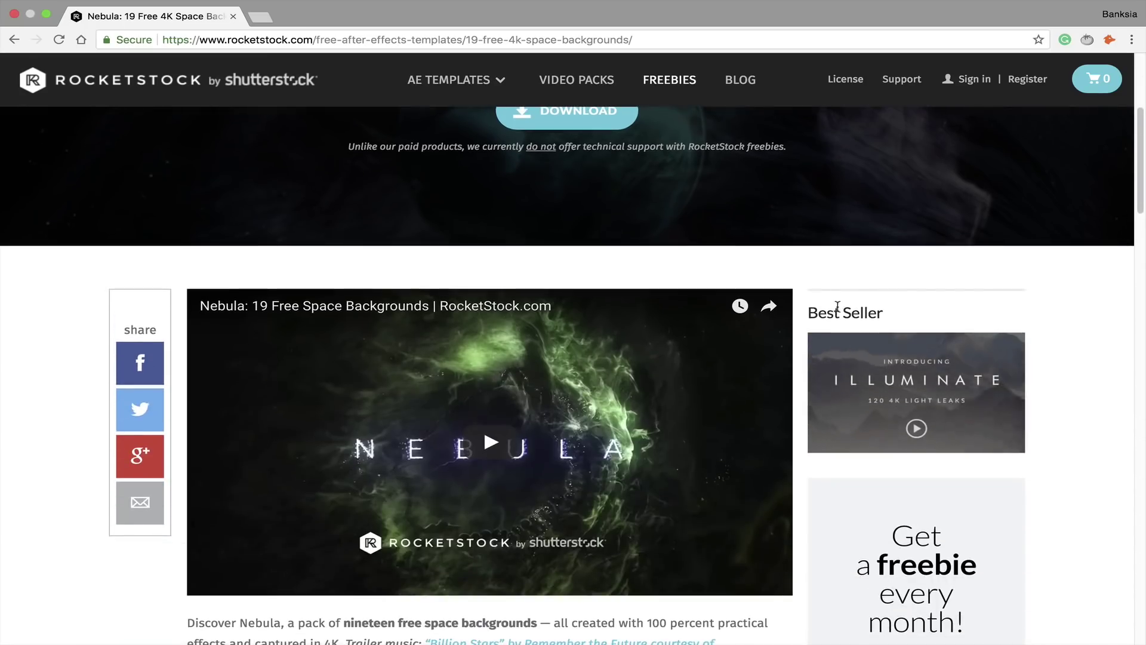
{"action": "scroll", "coordinate": [837, 306], "scroll_direction": "down", "scroll_amount": 6}
{"action": "scroll", "coordinate": [838, 307], "scroll_direction": "down", "scroll_amount": 5}
{"action": "scroll", "coordinate": [839, 312], "scroll_direction": "down", "scroll_amount": 5}
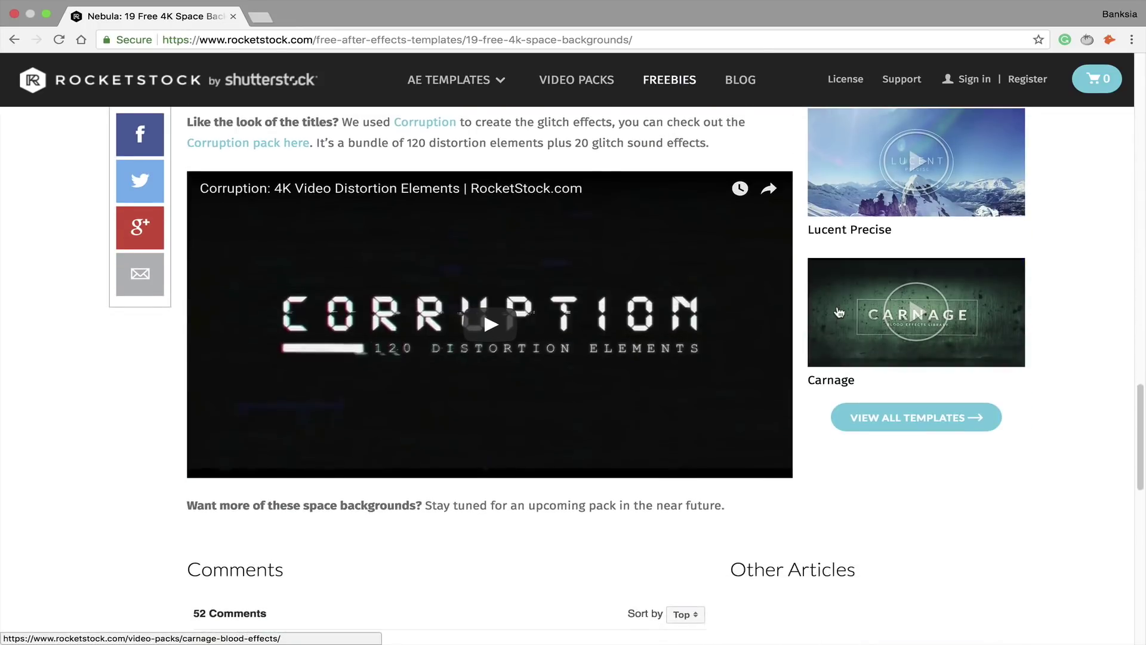
- Scroll the Nebula page back up to the Download button
{"action": "scroll", "coordinate": [838, 312], "scroll_direction": "up", "scroll_amount": 5}
{"action": "scroll", "coordinate": [839, 311], "scroll_direction": "up", "scroll_amount": 5}
{"action": "scroll", "coordinate": [839, 311], "scroll_direction": "up", "scroll_amount": 5}
{"action": "scroll", "coordinate": [840, 311], "scroll_direction": "up", "scroll_amount": 2}
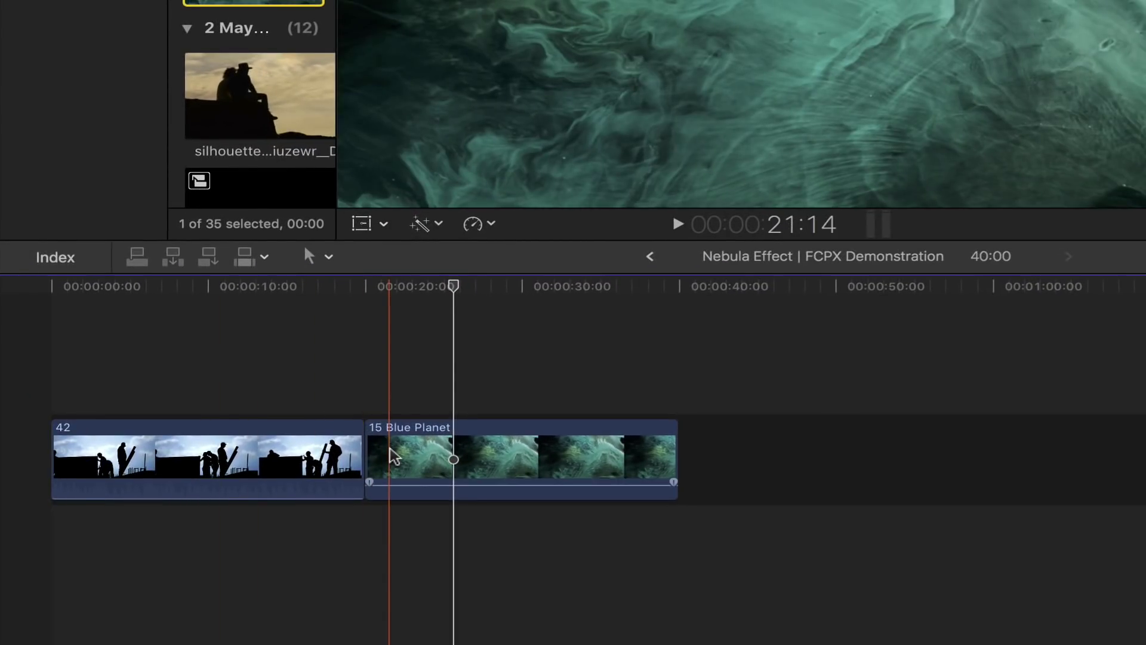
- Connect Blue Planet beneath clip 42 and apply the 'luma keyer' effect to clip 42
{"action": "mouse_move", "coordinate": [391, 455]}
{"action": "left_mouse_down"}
{"action": "mouse_move", "coordinate": [143, 571]}
{"action": "mouse_move", "coordinate": [70, 556]}
{"action": "left_mouse_up"}
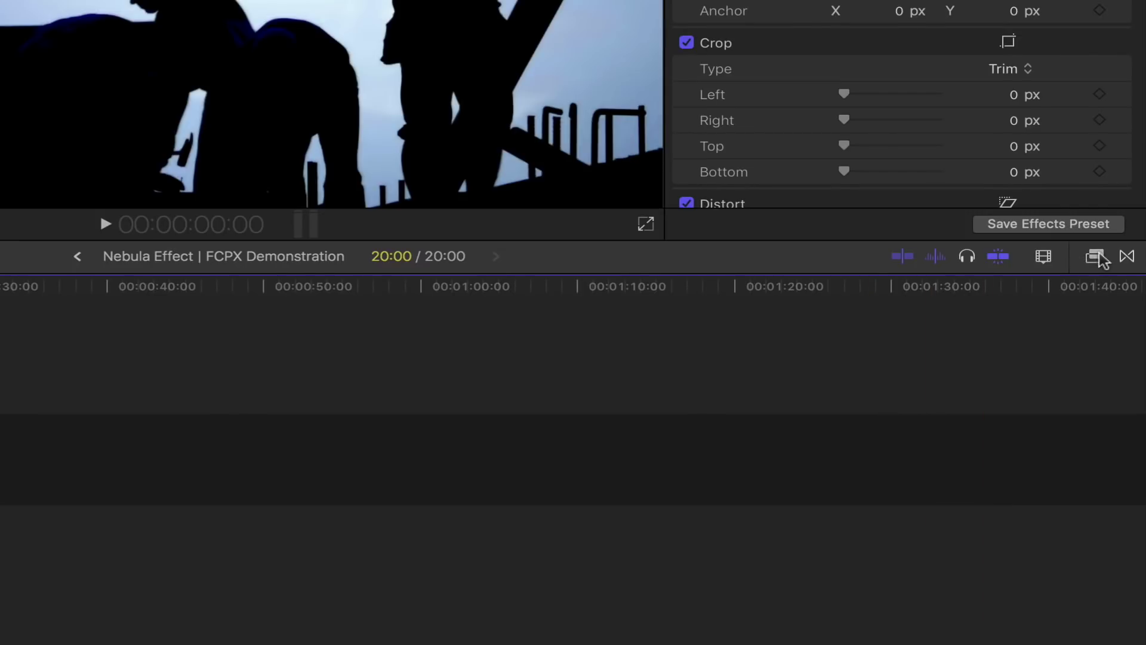
{"action": "left_click", "coordinate": [1098, 257]}
{"action": "left_click", "coordinate": [905, 628]}
{"action": "type", "text": "luma"}
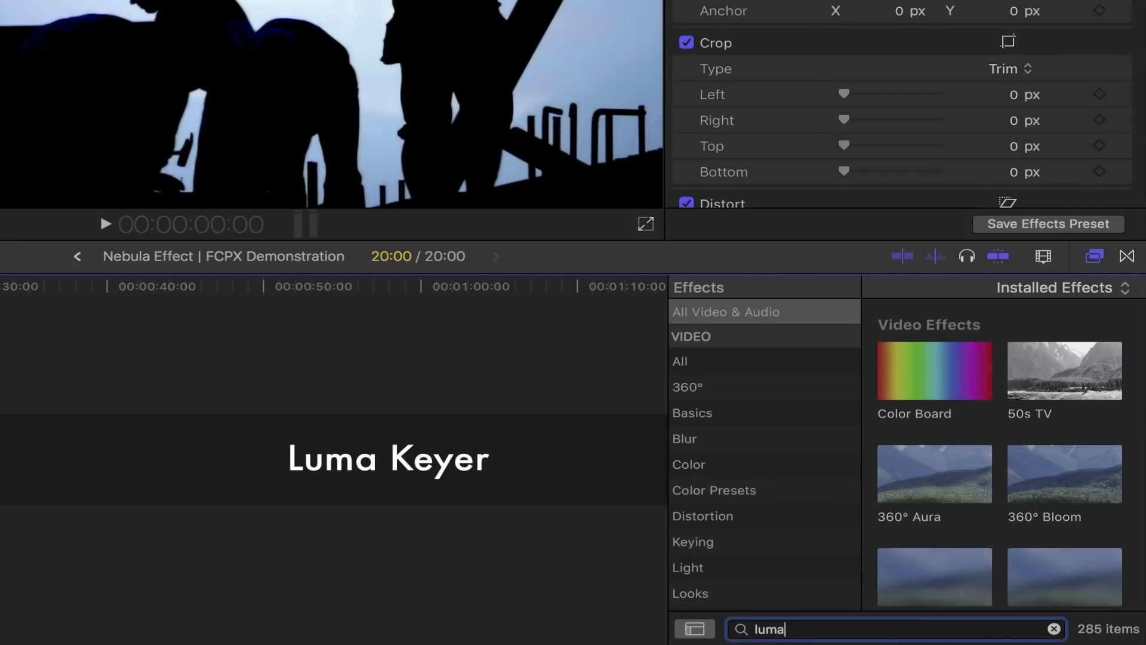
{"action": "type", "text": "keyer"}
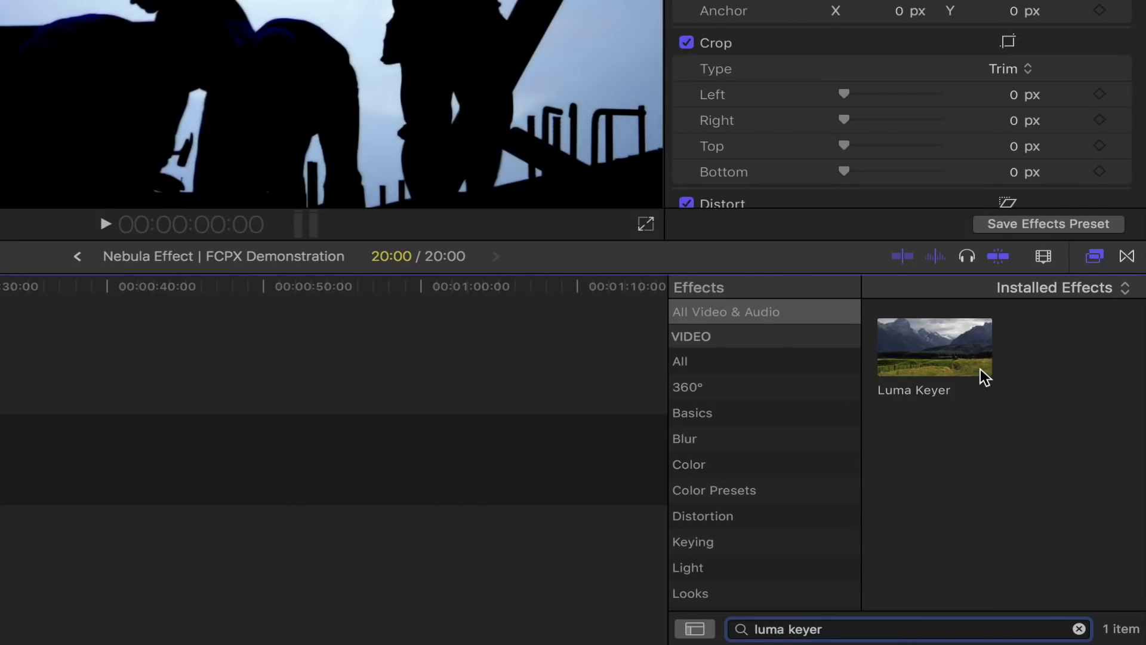
{"action": "mouse_move", "coordinate": [980, 373]}
{"action": "left_mouse_down"}
{"action": "mouse_move", "coordinate": [515, 317]}
{"action": "mouse_move", "coordinate": [322, 462]}
{"action": "left_mouse_up"}
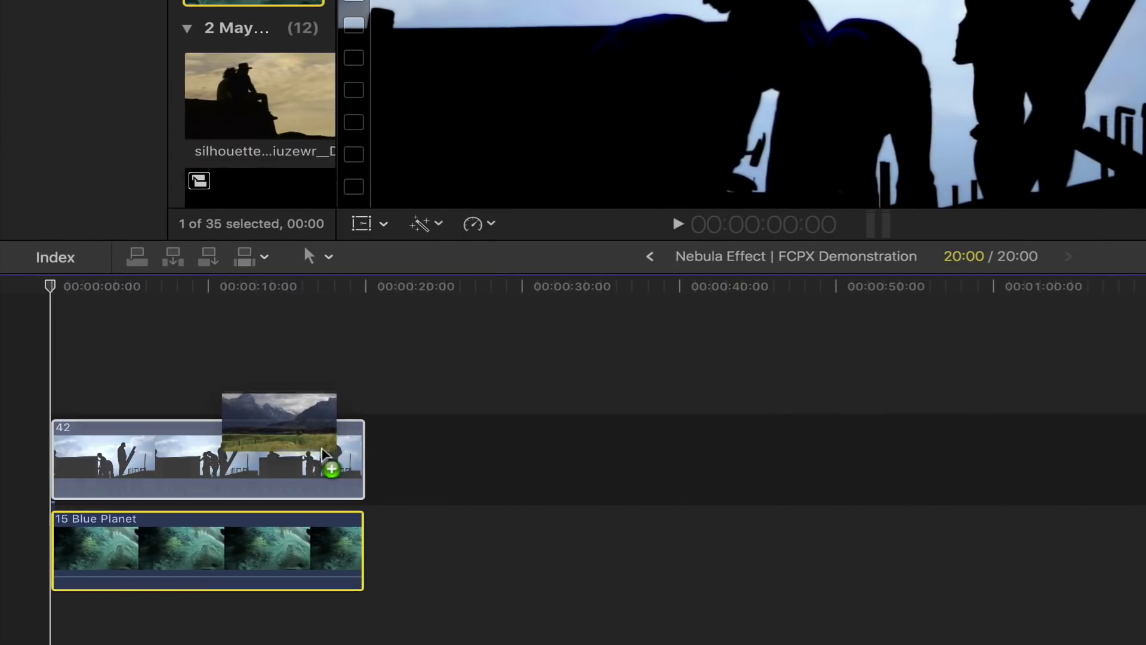
{"action": "left_click", "coordinate": [323, 462]}
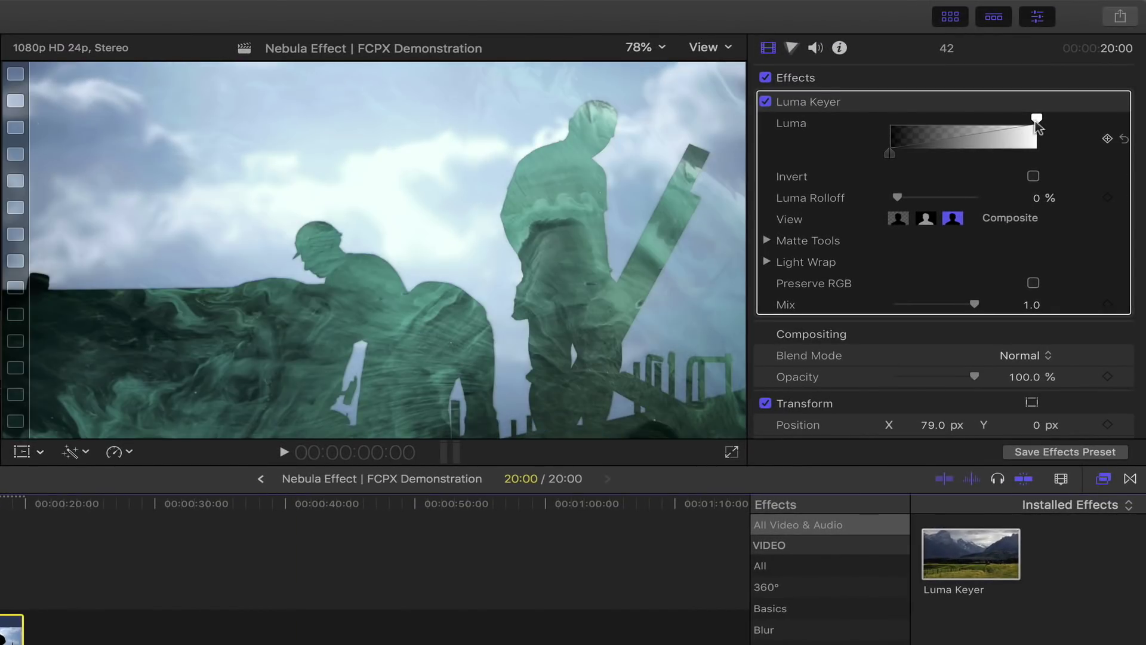
- Narrow clip 42's Luma key range and reveal the Matte Tools refinement settings
{"action": "left_click_drag", "start_coordinate": [998, 126], "coordinate": [959, 122]}
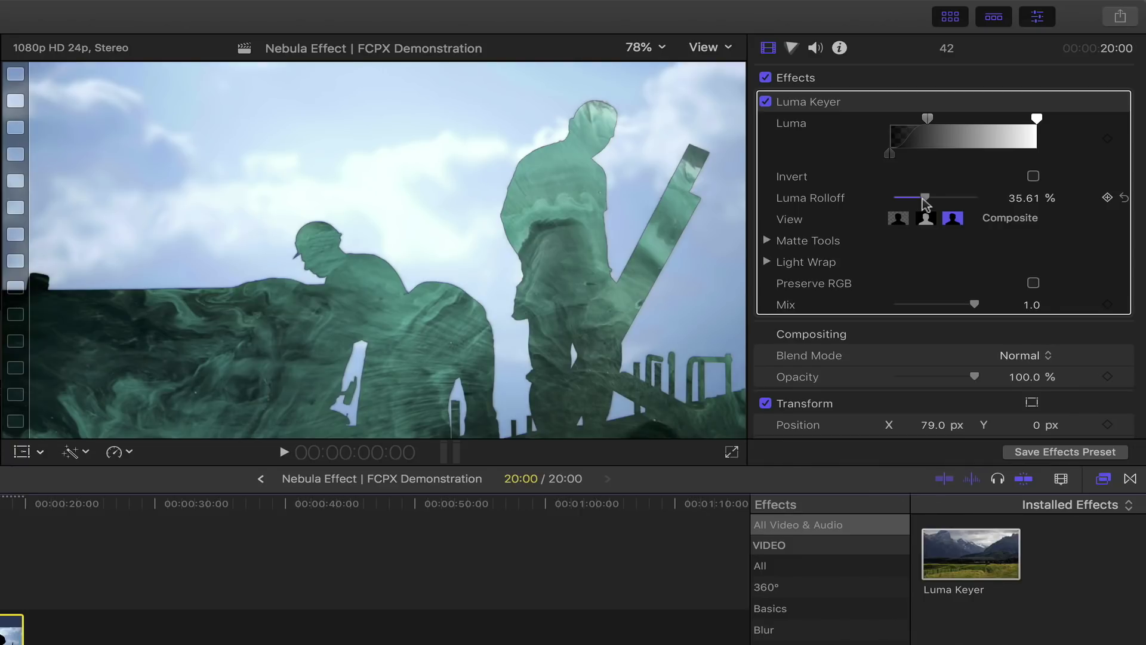
{"action": "left_click", "coordinate": [767, 241]}
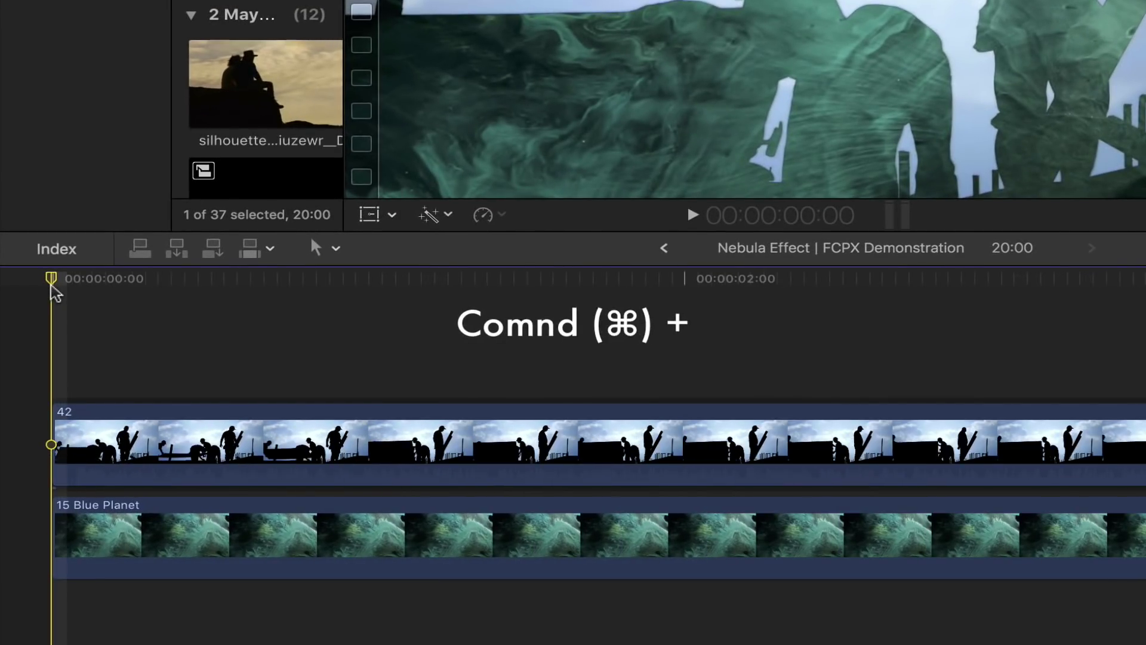
{"action": "key", "text": "super+equal"}
{"action": "key", "text": "super+equal"}
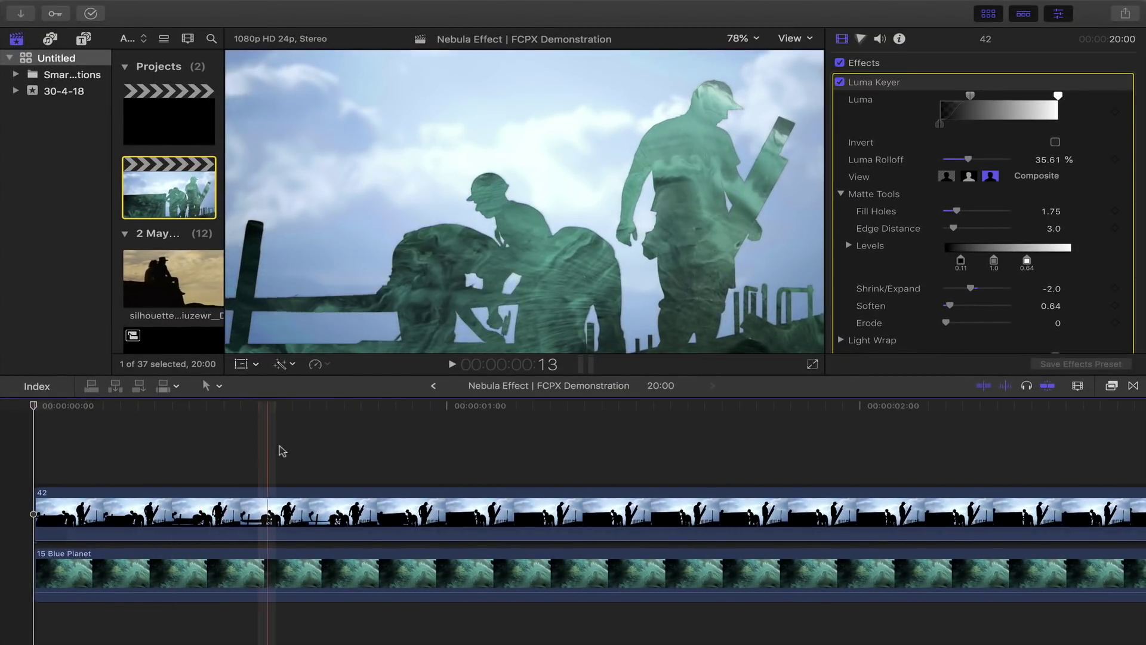
- Zoom the timeline in and blade Blue Planet into frame-long pieces where the flicker begins
{"action": "left_click", "coordinate": [384, 464]}
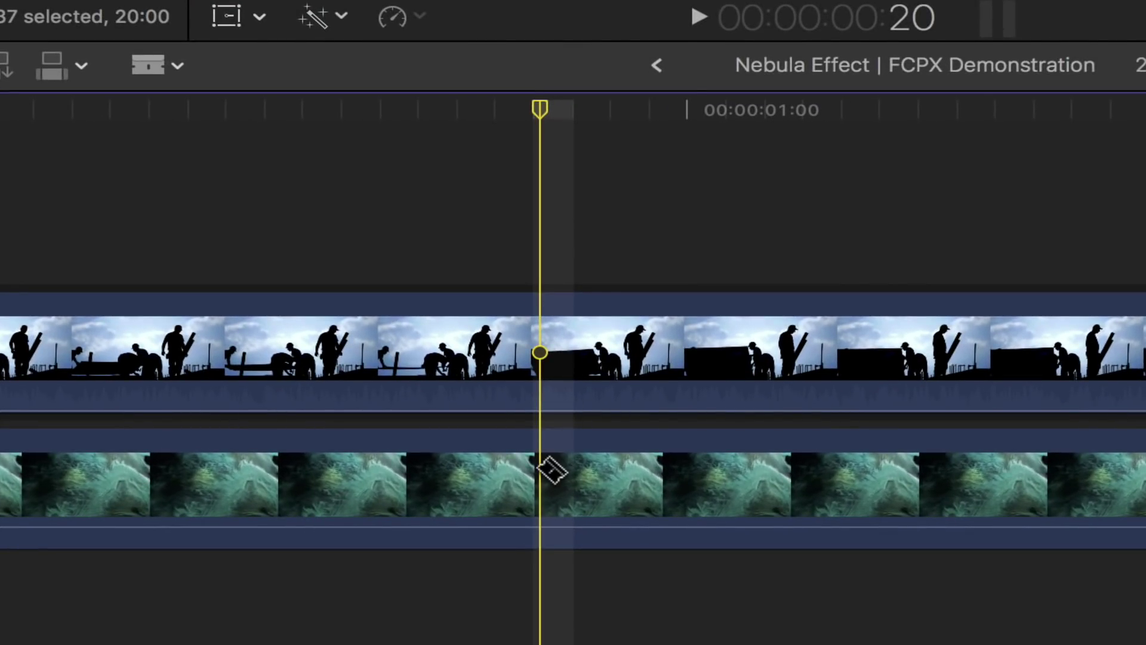
{"action": "left_click", "coordinate": [546, 470]}
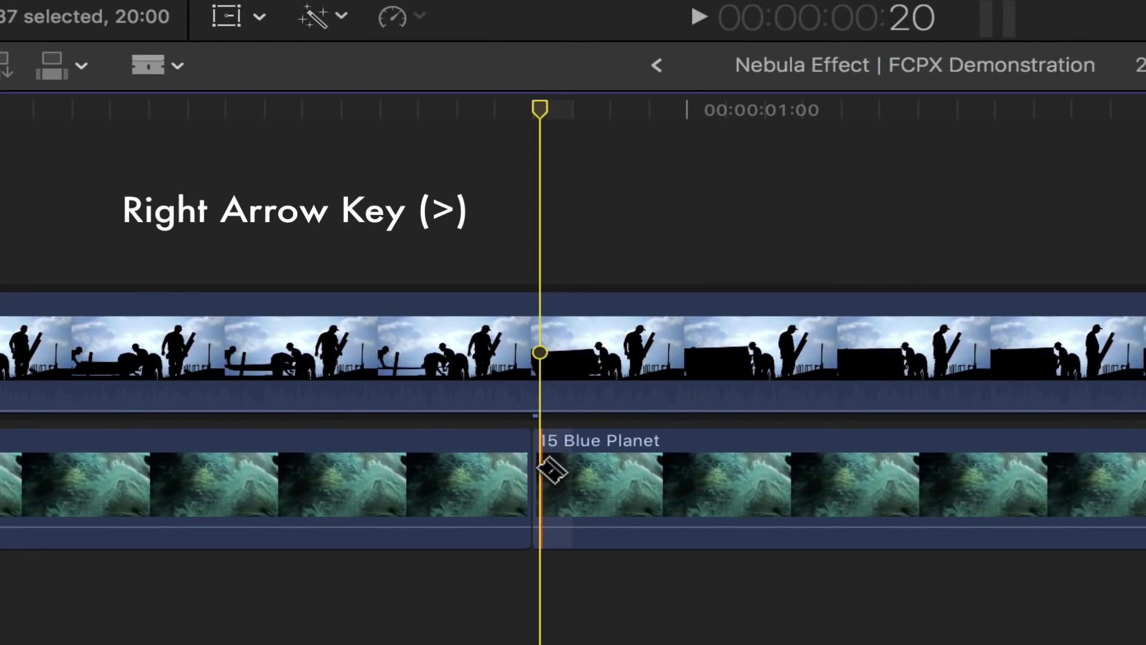
{"action": "key", "text": "Right"}
{"action": "left_click", "coordinate": [572, 470]}
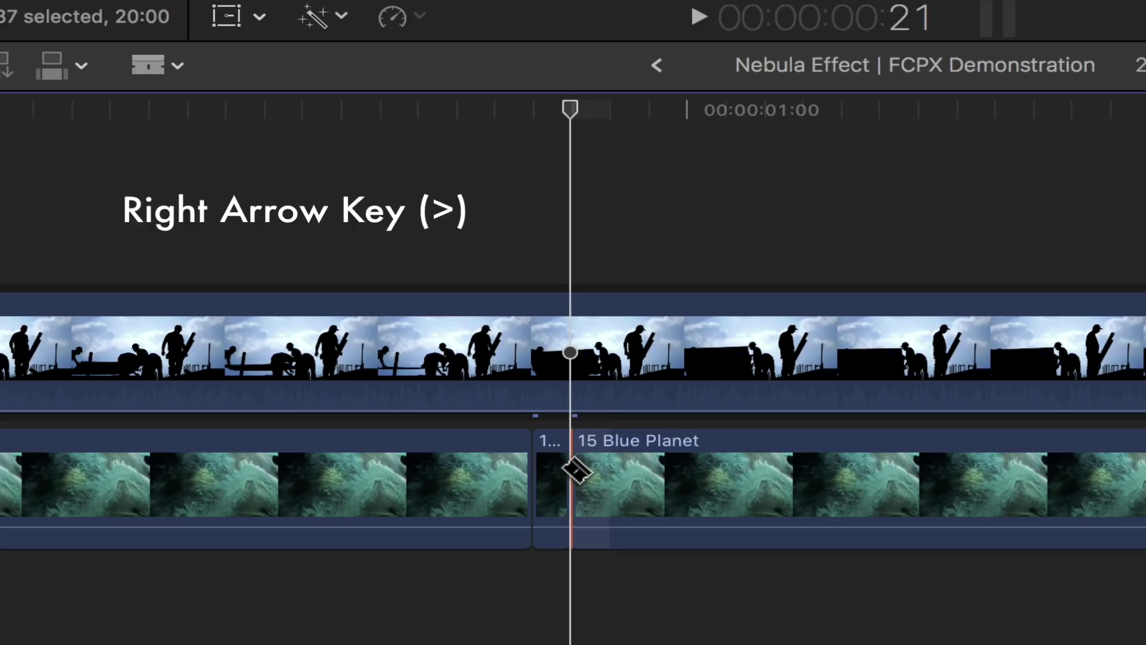
{"action": "key", "text": "Right"}
{"action": "left_click", "coordinate": [608, 477]}
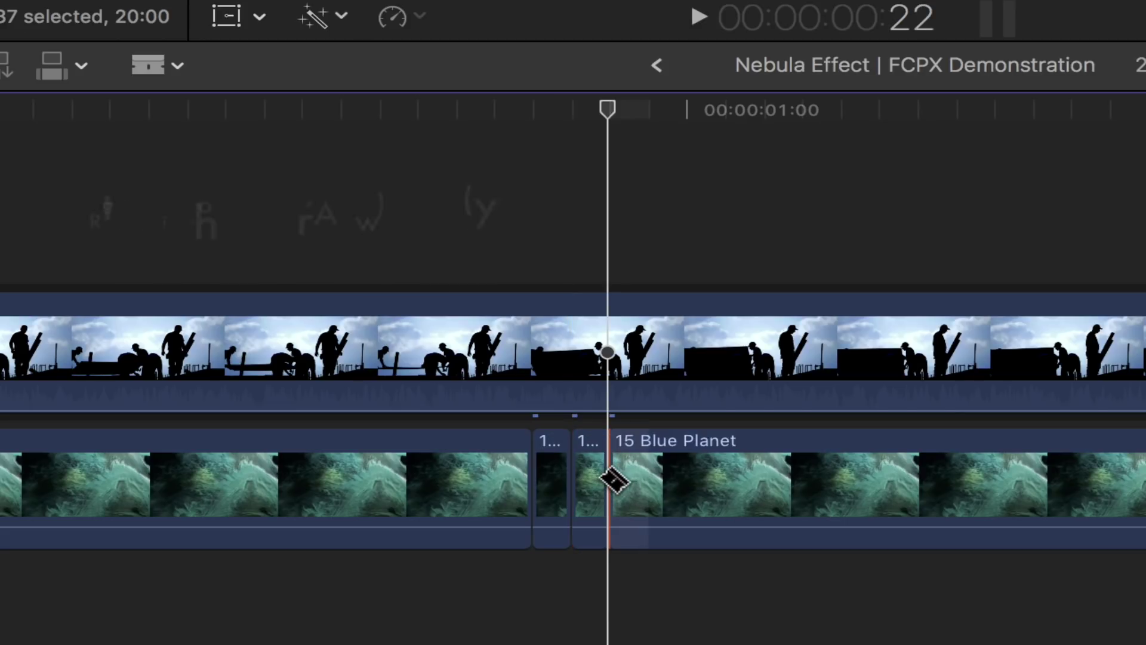
{"action": "key", "text": "Right"}
{"action": "left_click", "coordinate": [647, 487]}
{"action": "left_click", "coordinate": [686, 485]}
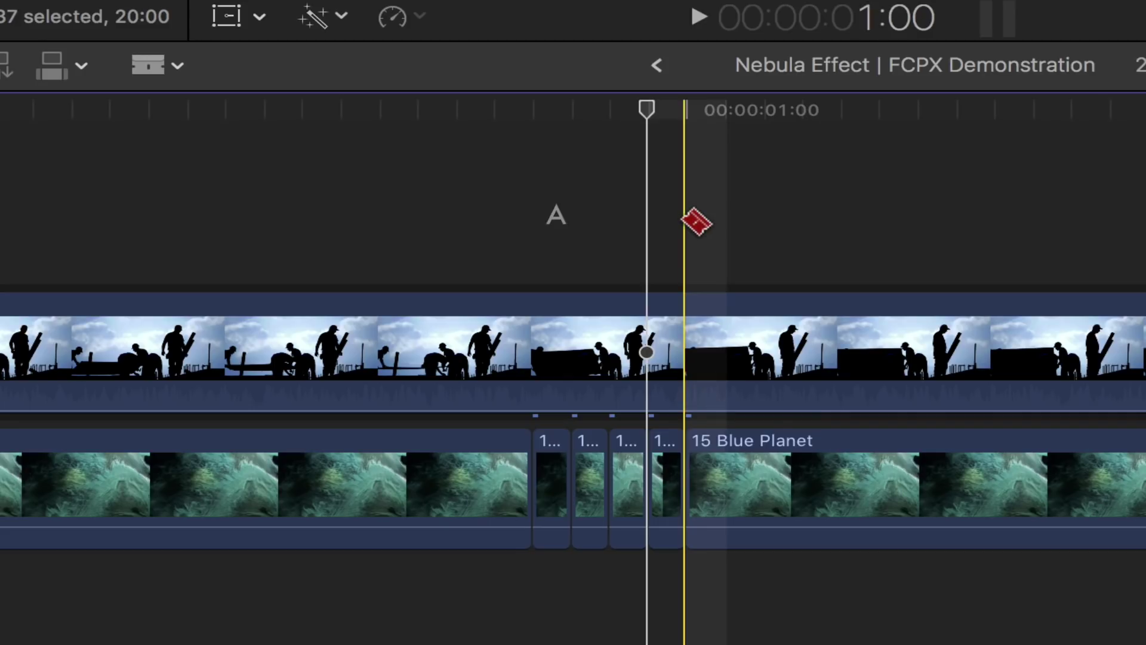
- Disable alternating short Blue Planet pieces so the nebula flickers
{"action": "key", "text": "a"}
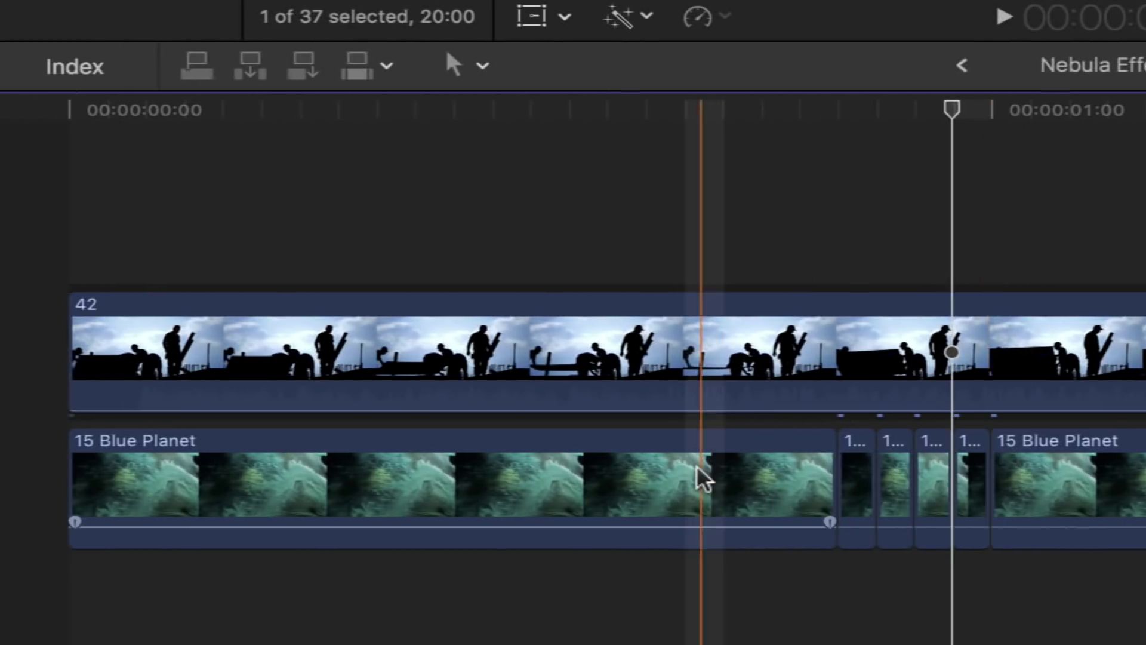
{"action": "left_click", "coordinate": [710, 481]}
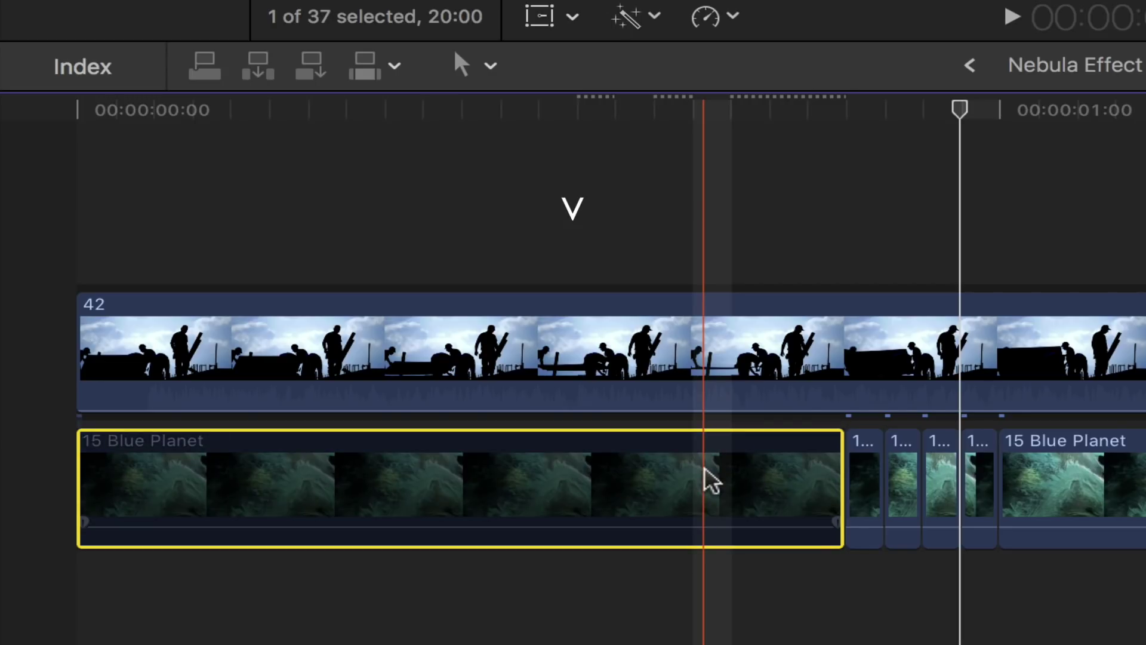
{"action": "left_click", "coordinate": [903, 502]}
{"action": "key", "text": "v"}
{"action": "left_click", "coordinate": [984, 498]}
{"action": "key", "text": "v"}
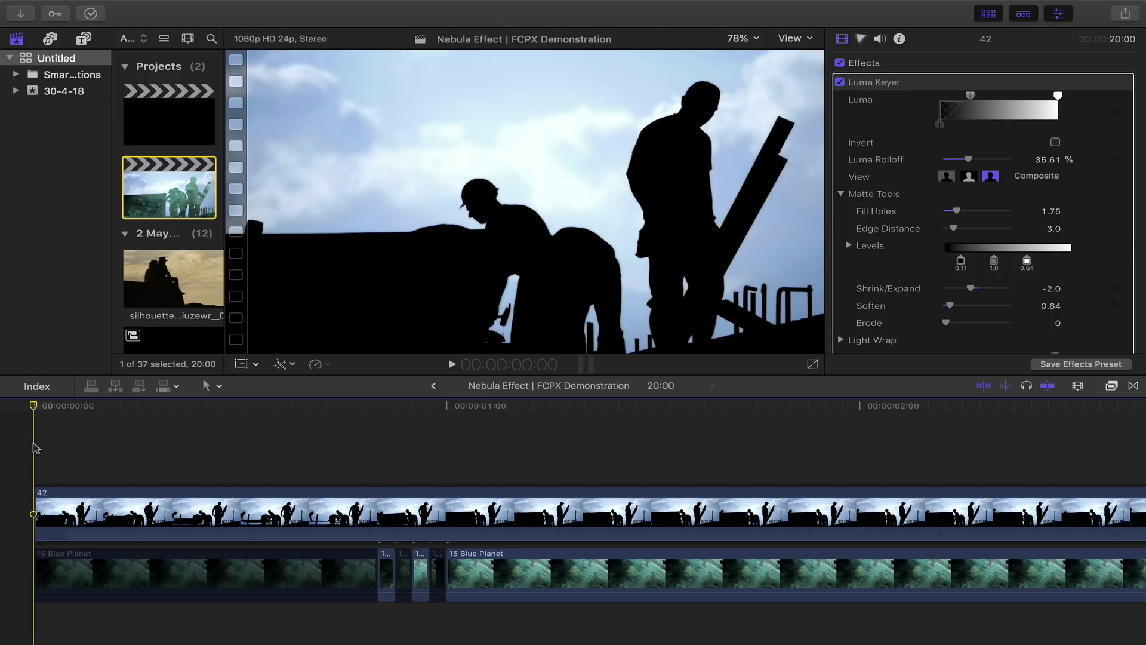
- Play back the flicker preview, then bring up the video effects library
{"action": "key", "text": "space"}
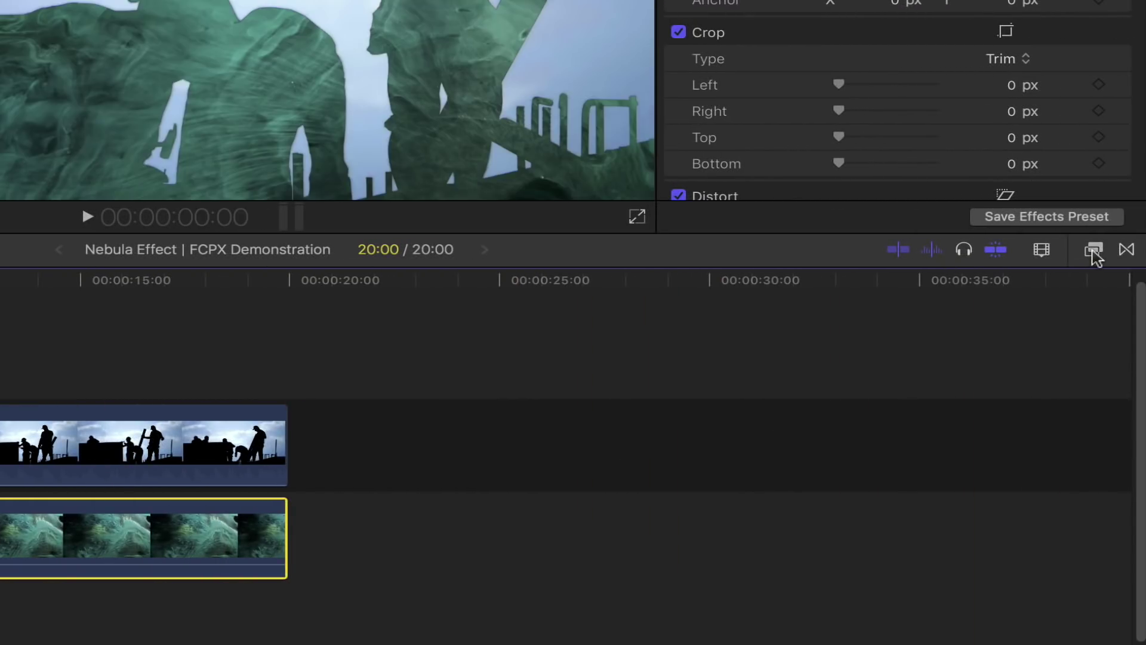
{"action": "left_click", "coordinate": [1093, 251]}
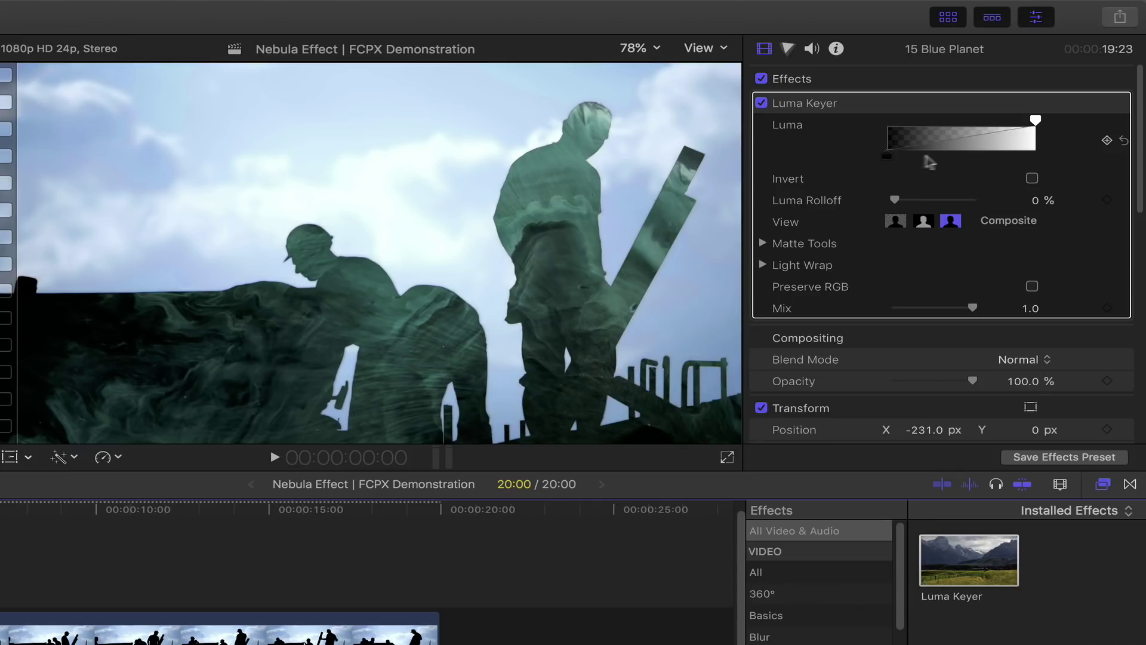
- Keyframe Blue Planet's Luma key from solid black silhouettes at the start to nebula by frame 18
{"action": "left_click_drag", "start_coordinate": [941, 160], "coordinate": [1039, 157]}
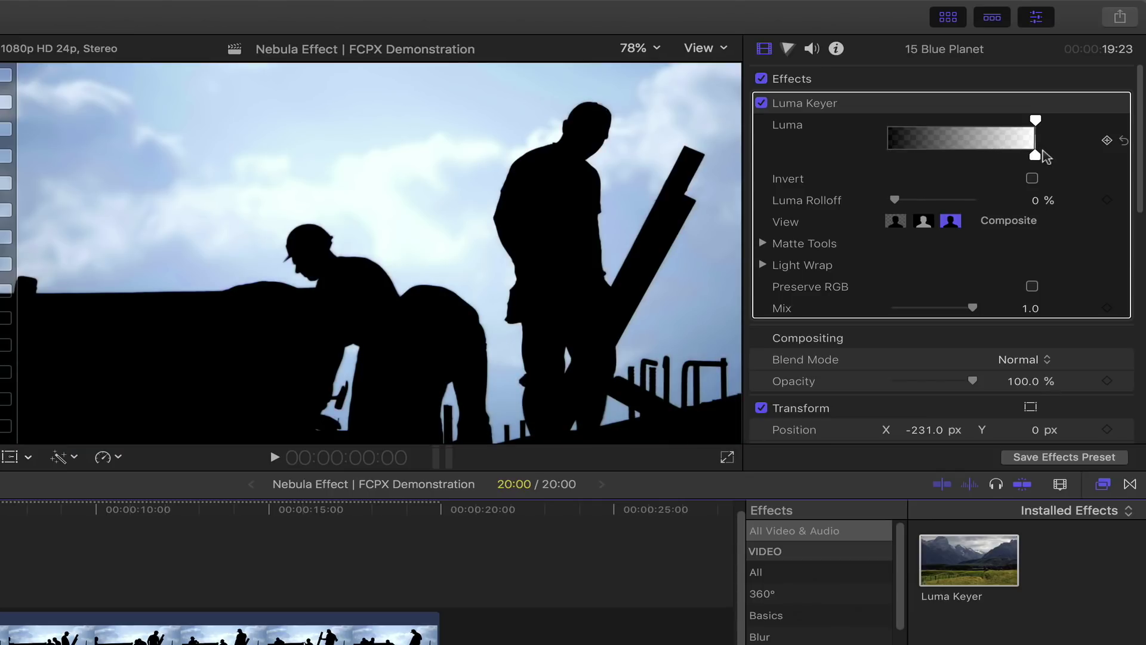
{"action": "left_click", "coordinate": [1111, 142]}
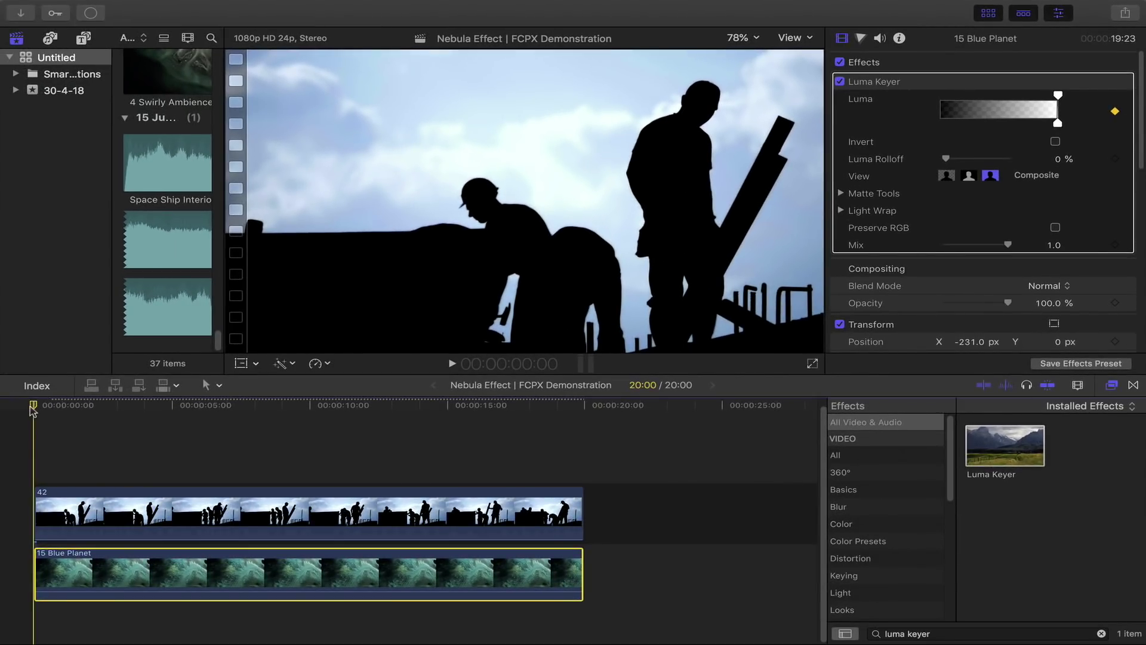
{"action": "left_click_drag", "start_coordinate": [32, 406], "coordinate": [54, 410]}
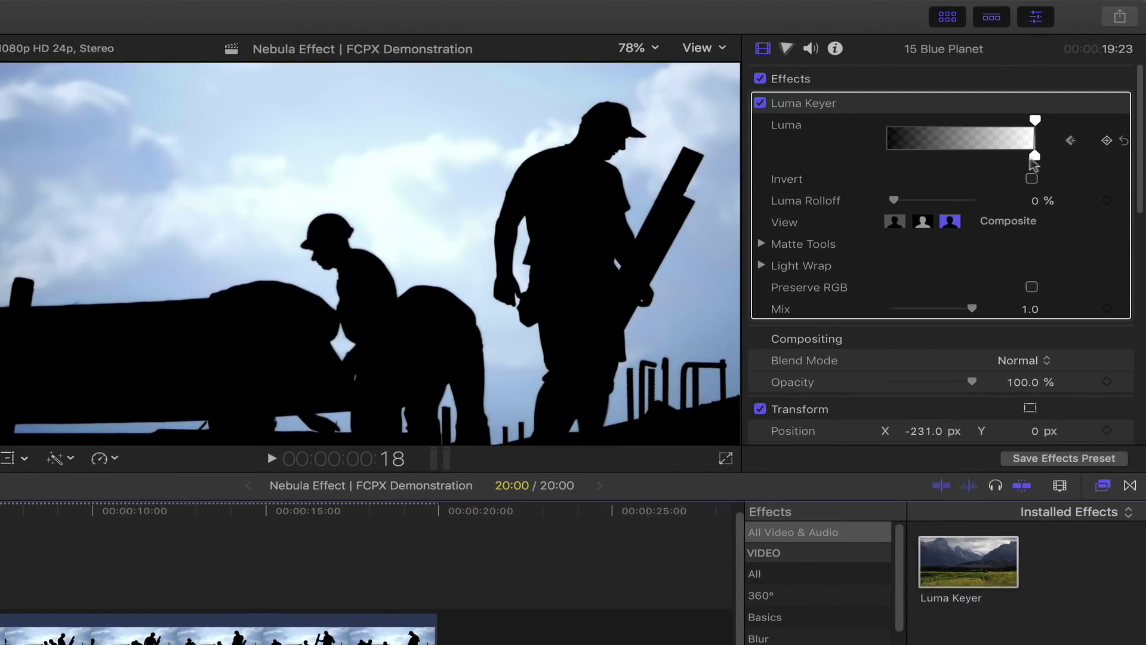
{"action": "left_click_drag", "start_coordinate": [1035, 157], "coordinate": [896, 156]}
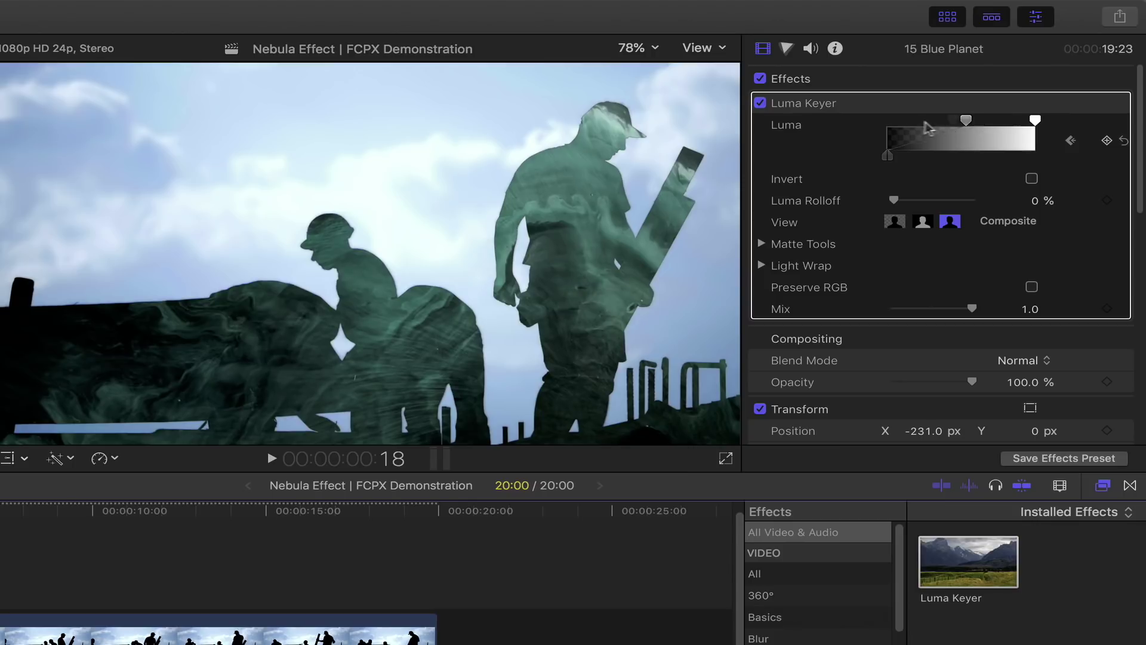
{"action": "left_click_drag", "start_coordinate": [920, 126], "coordinate": [884, 124]}
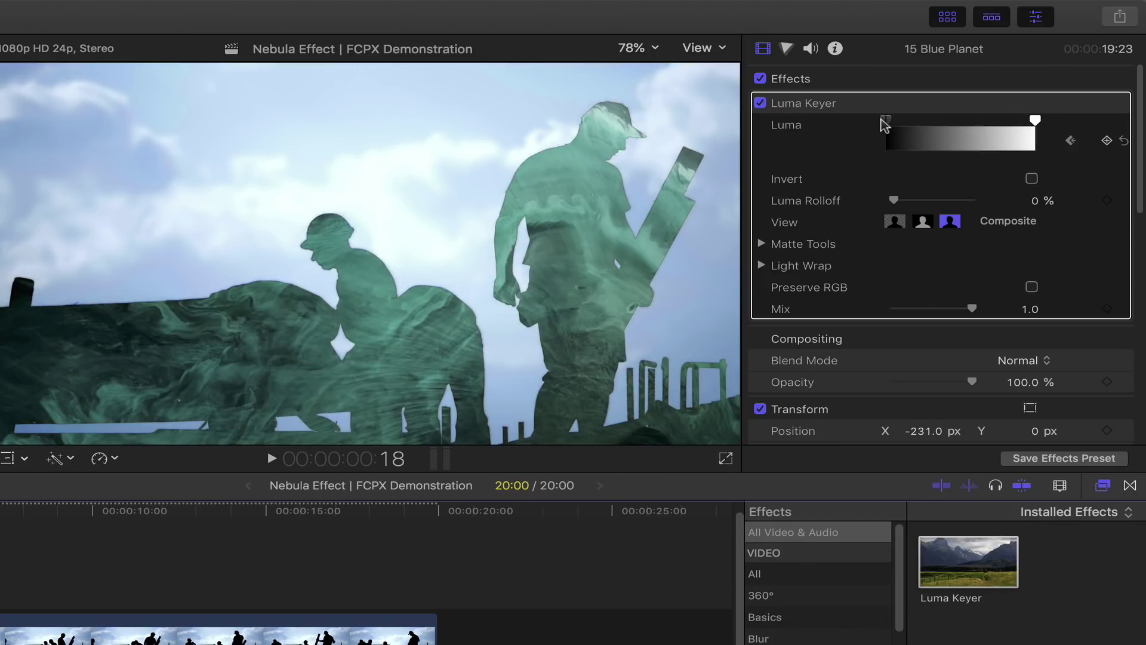